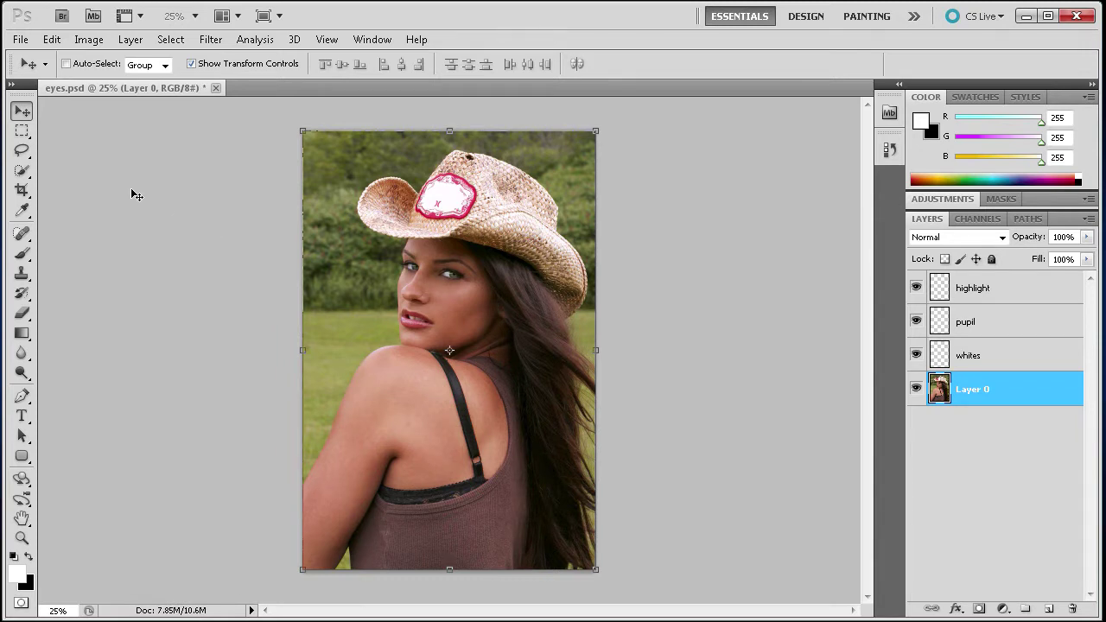
- Try saving the photo as JPEG through Save As, then cancel without saving
{"action": "left_click", "coordinate": [19, 40]}
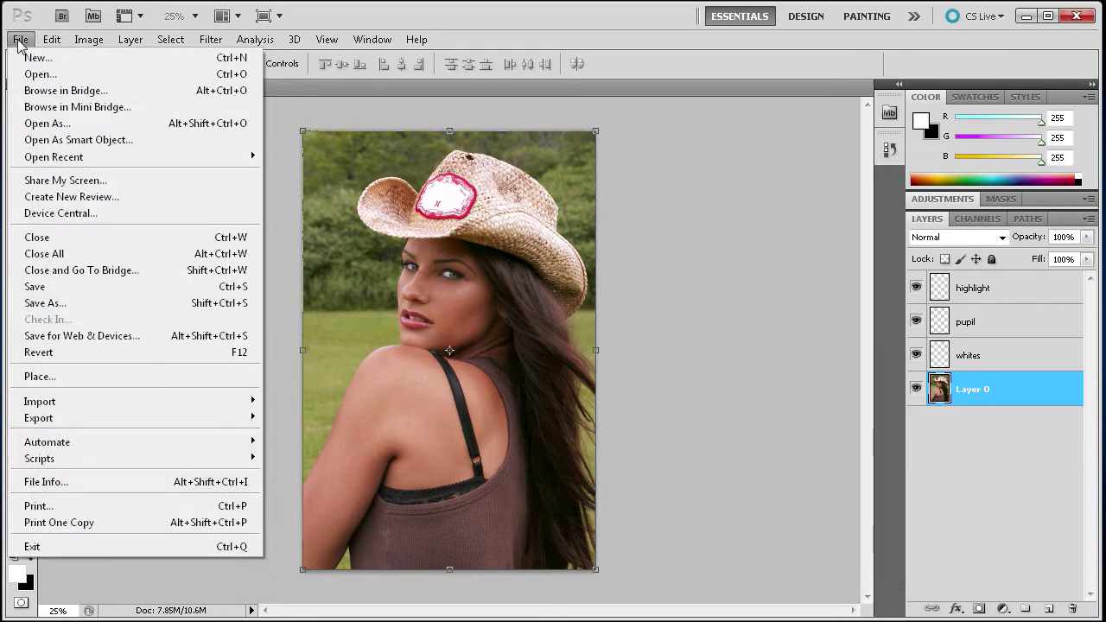
{"action": "left_click", "coordinate": [66, 305]}
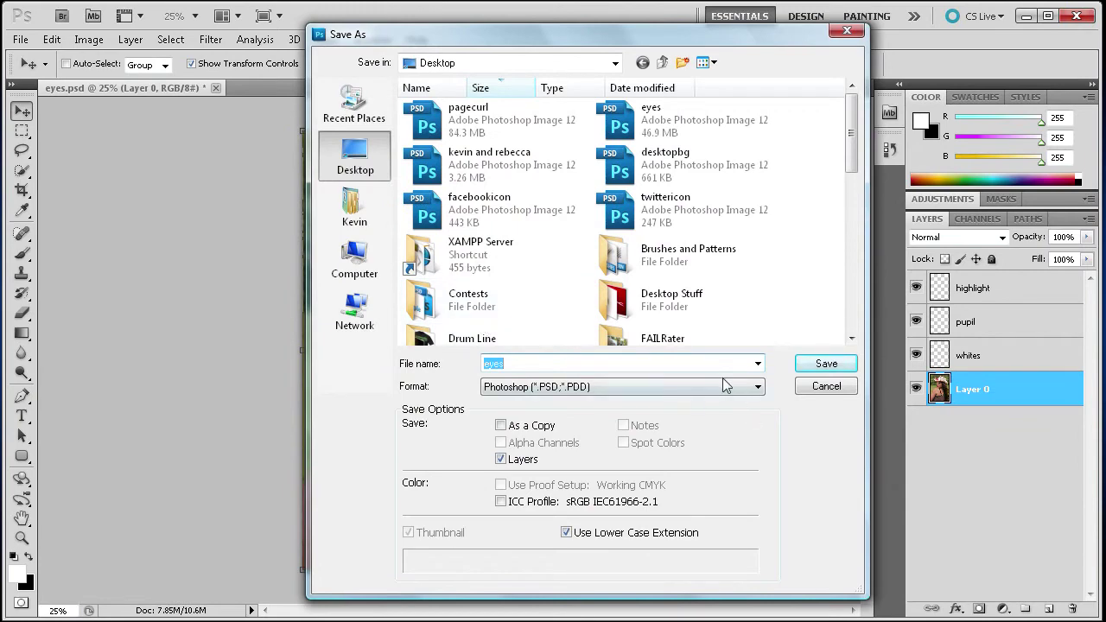
{"action": "left_click", "coordinate": [726, 386]}
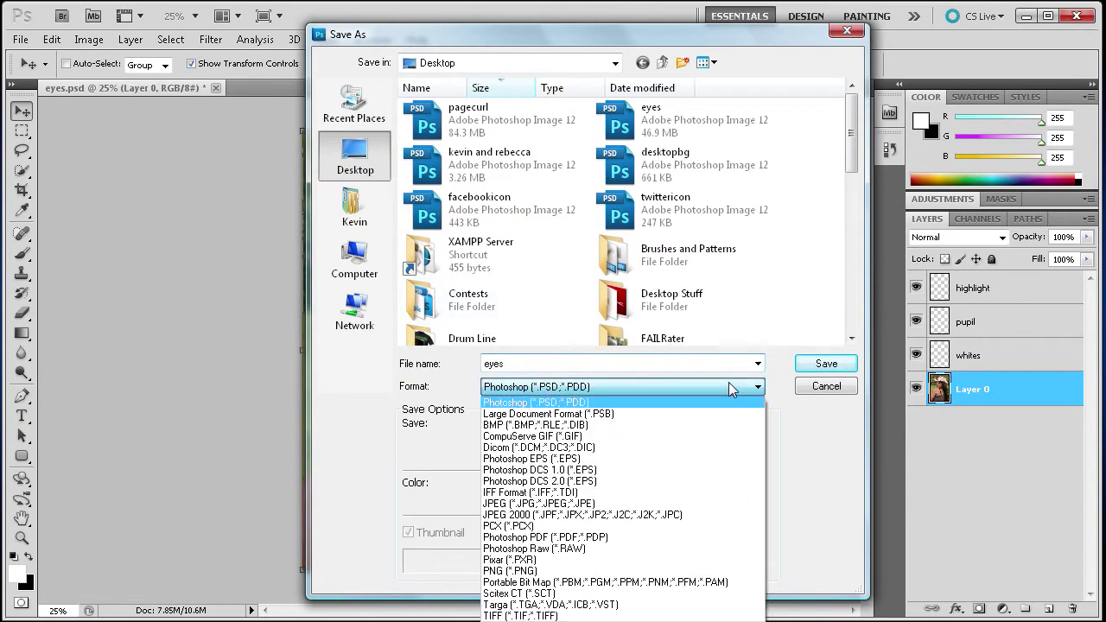
{"action": "left_click", "coordinate": [557, 504]}
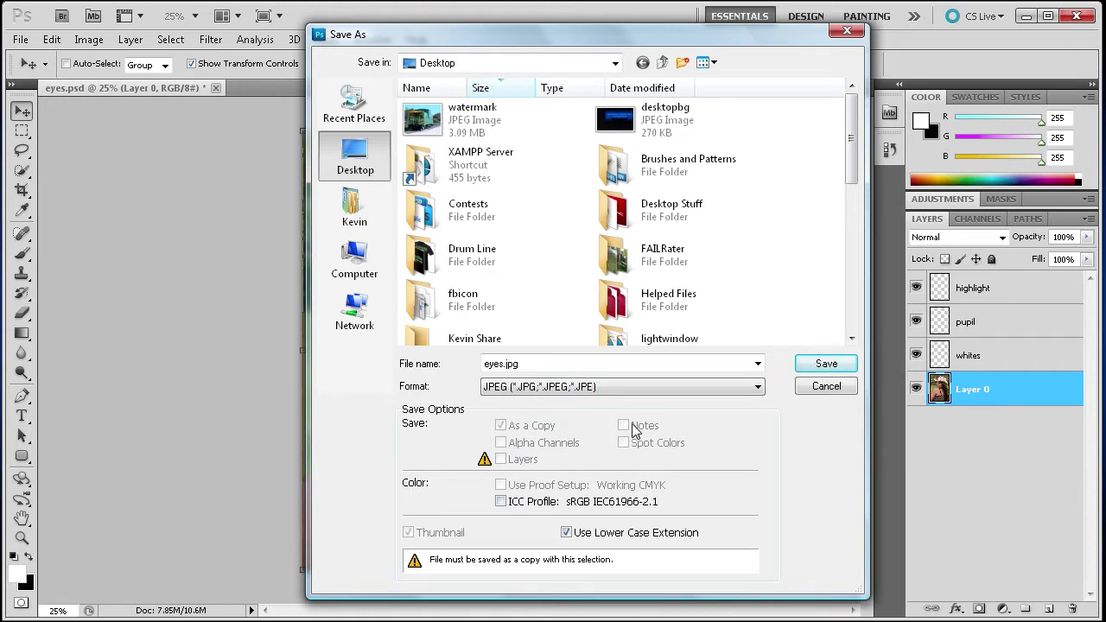
{"action": "left_click", "coordinate": [817, 387]}
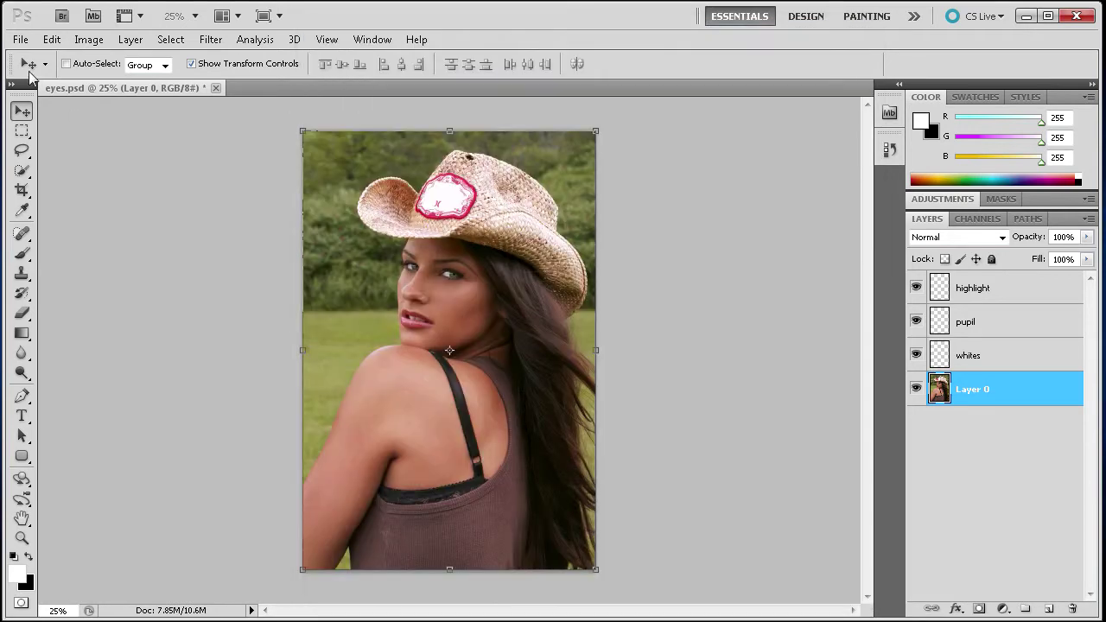
- Open Save for Web & Devices and pan the preview to the woman's face
{"action": "left_click", "coordinate": [20, 39]}
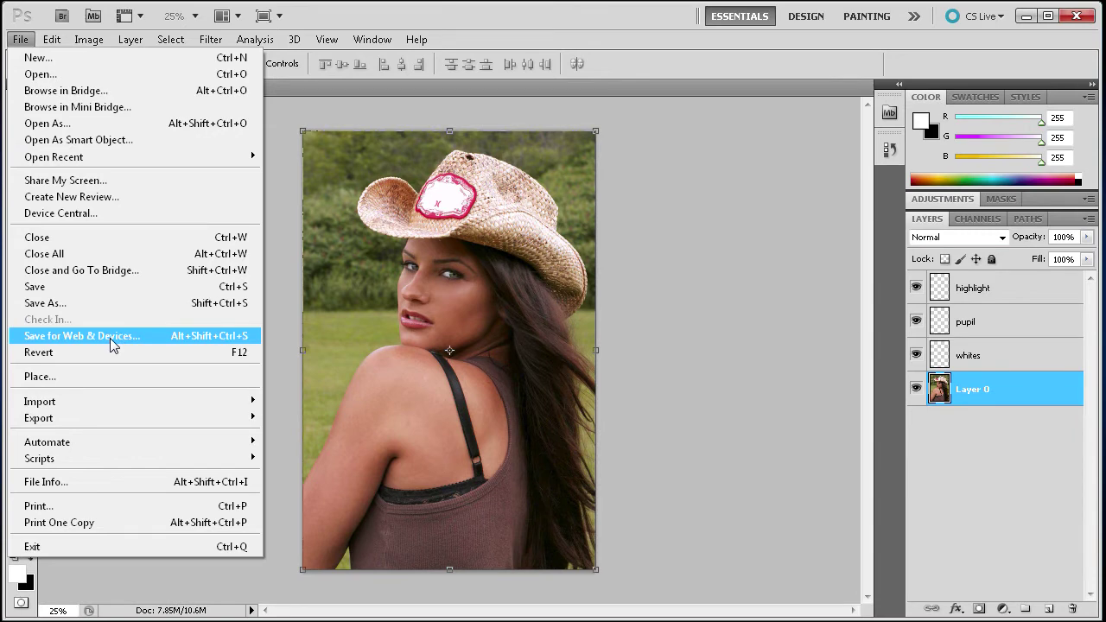
{"action": "left_click", "coordinate": [112, 342]}
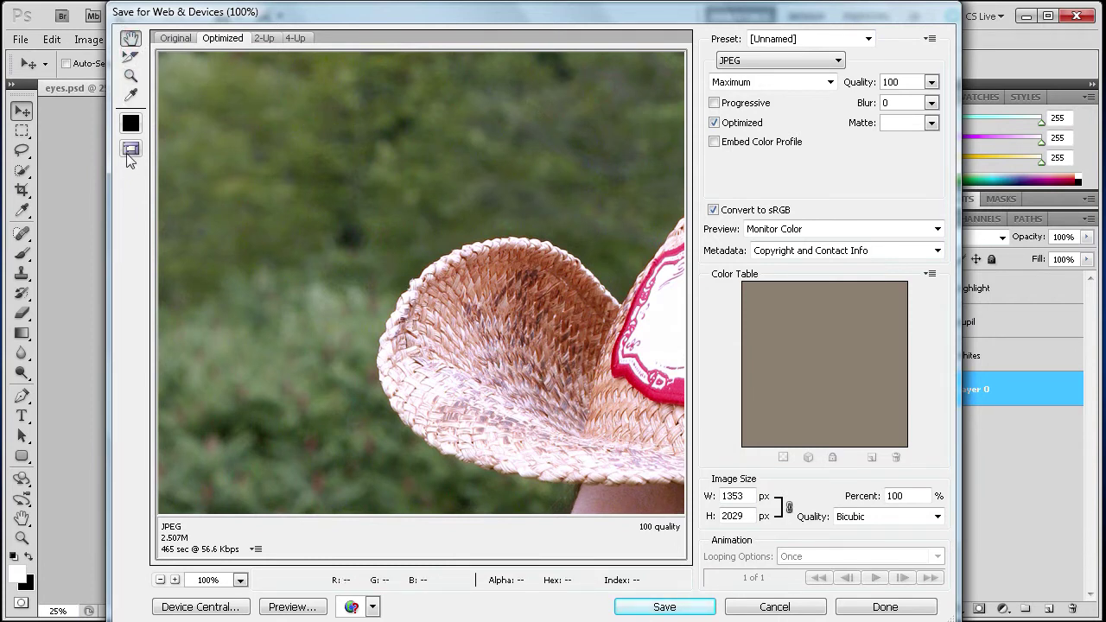
{"action": "mouse_move", "coordinate": [484, 319]}
{"action": "left_mouse_down"}
{"action": "mouse_move", "coordinate": [292, 144]}
{"action": "mouse_move", "coordinate": [398, 269]}
{"action": "left_mouse_up"}
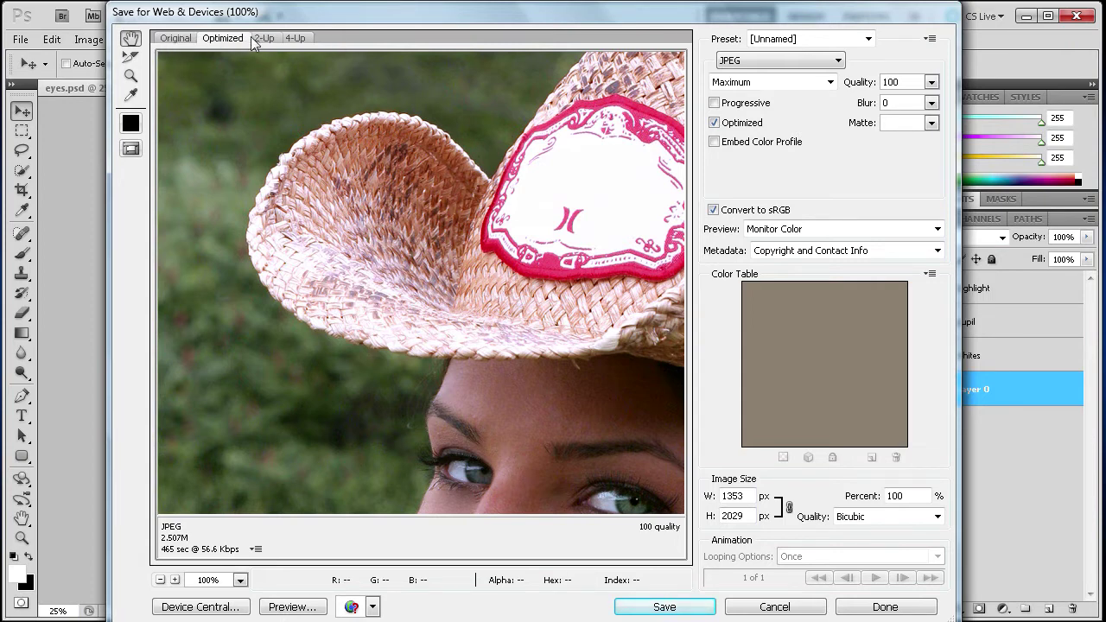
{"action": "left_click", "coordinate": [176, 40]}
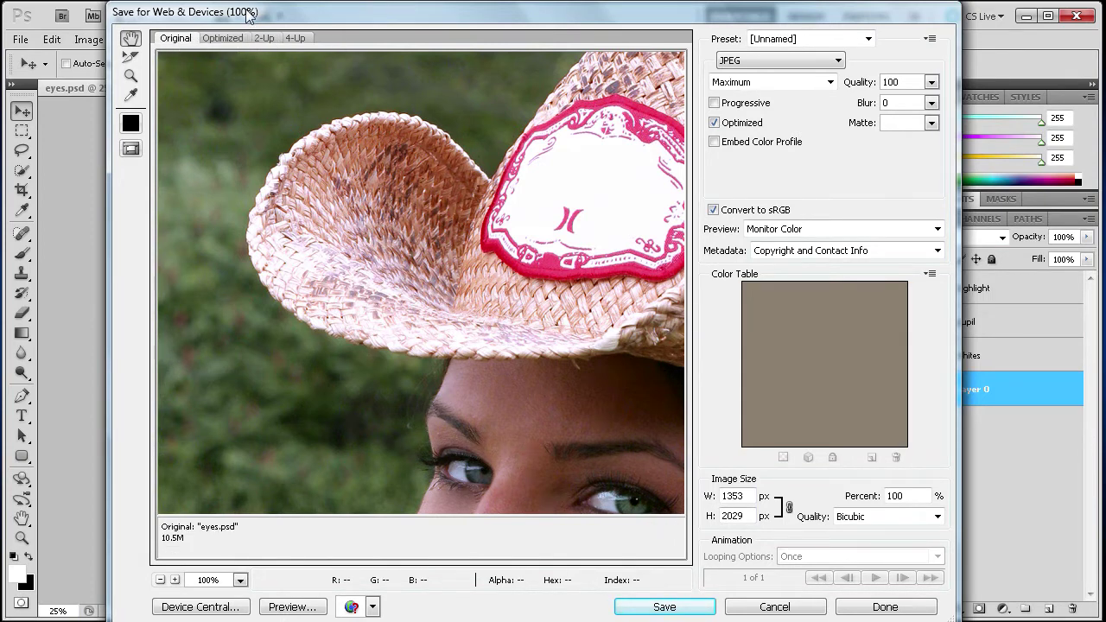
{"action": "left_click_drag", "start_coordinate": [246, 14], "coordinate": [863, 35]}
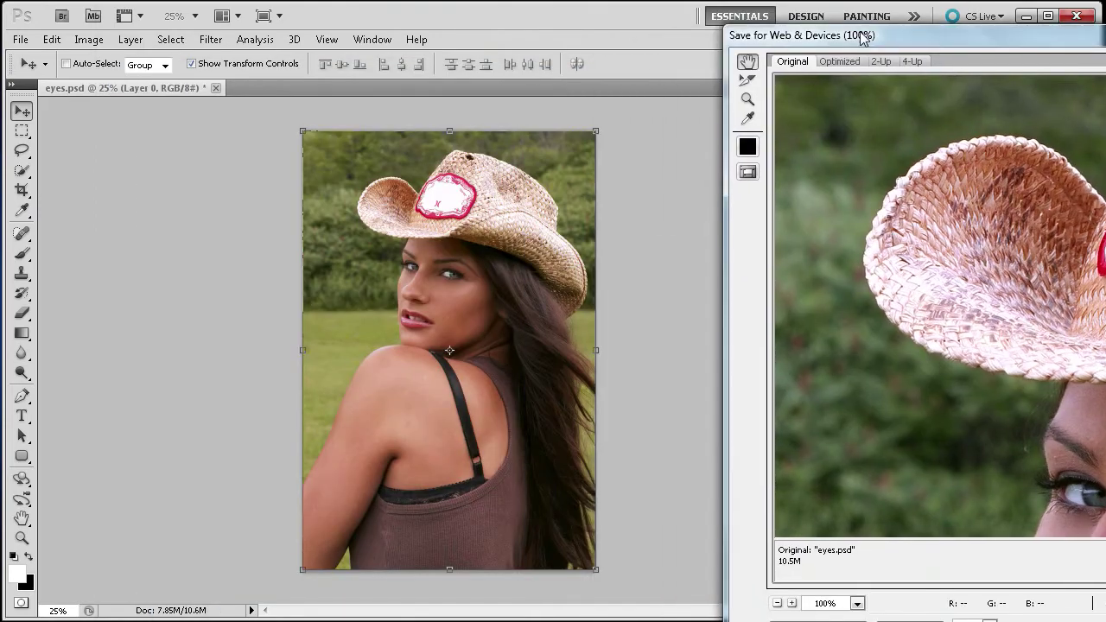
{"action": "left_click_drag", "start_coordinate": [846, 39], "coordinate": [194, 10]}
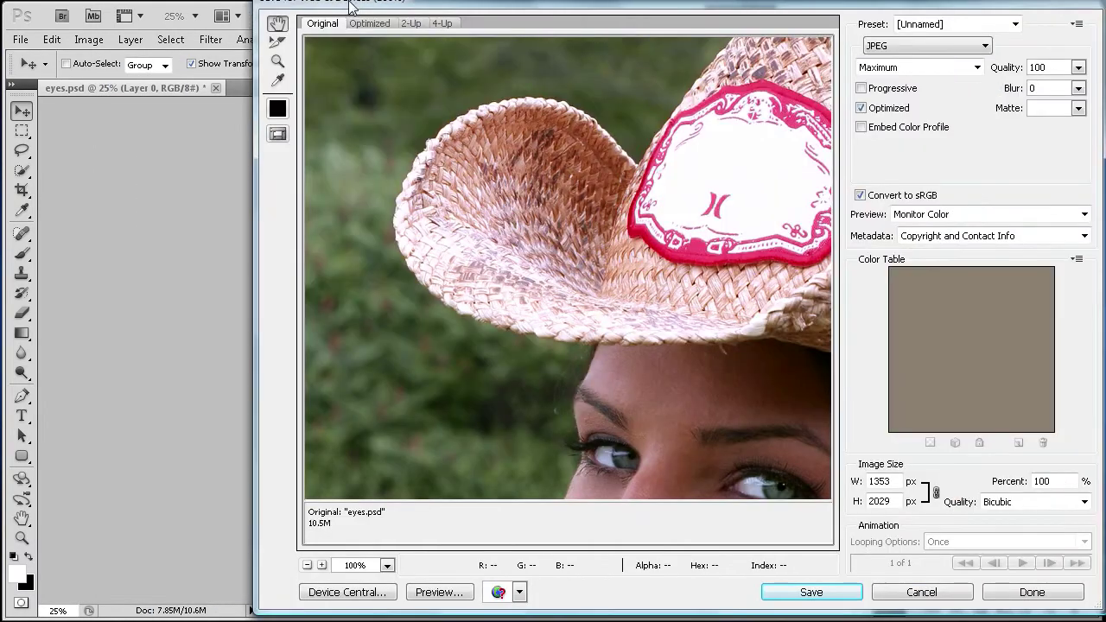
{"action": "left_click", "coordinate": [185, 31]}
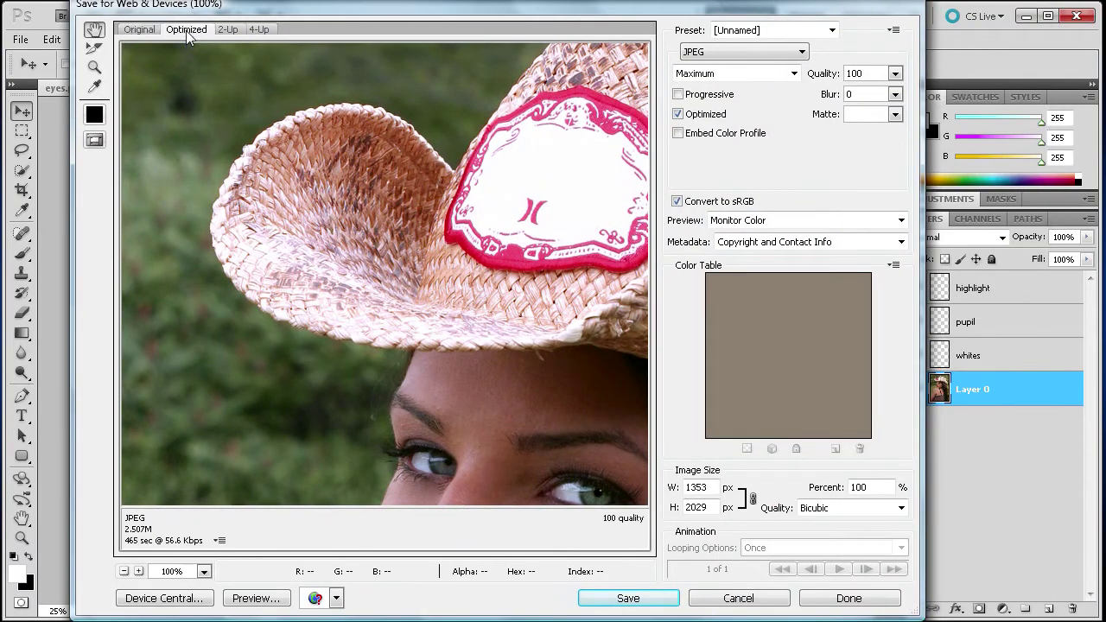
{"action": "left_click", "coordinate": [140, 31]}
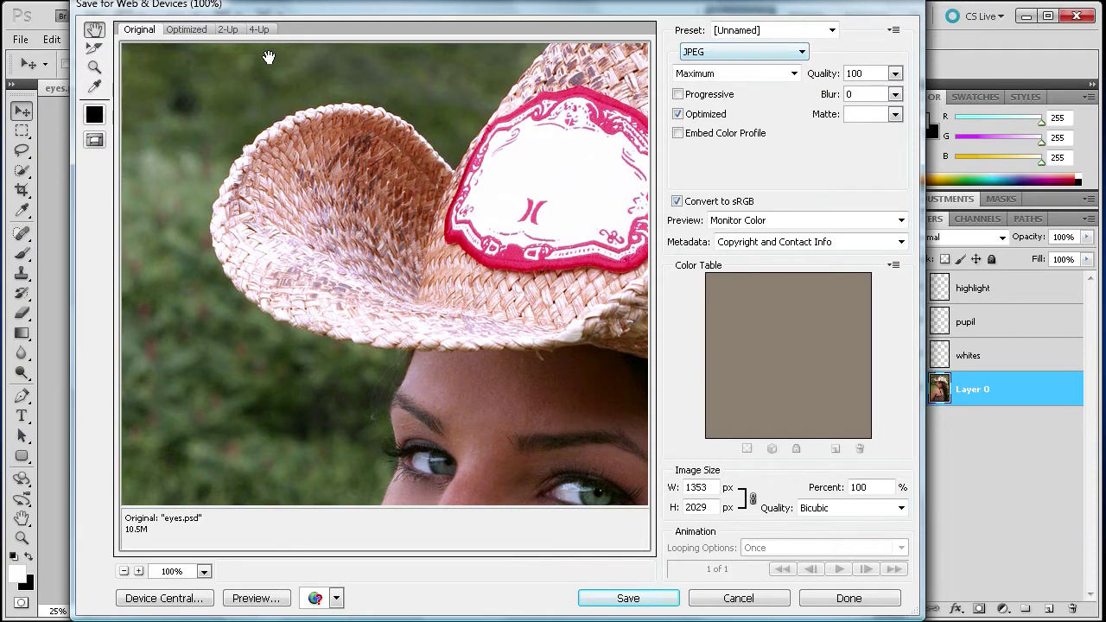
{"action": "left_click", "coordinate": [188, 29]}
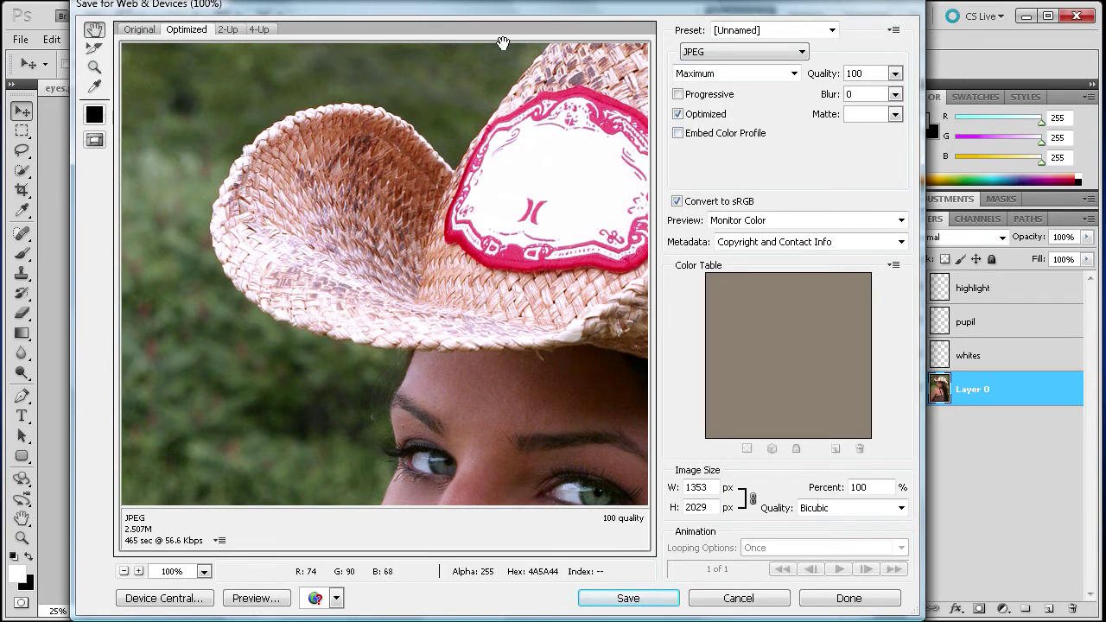
{"action": "left_click", "coordinate": [226, 29]}
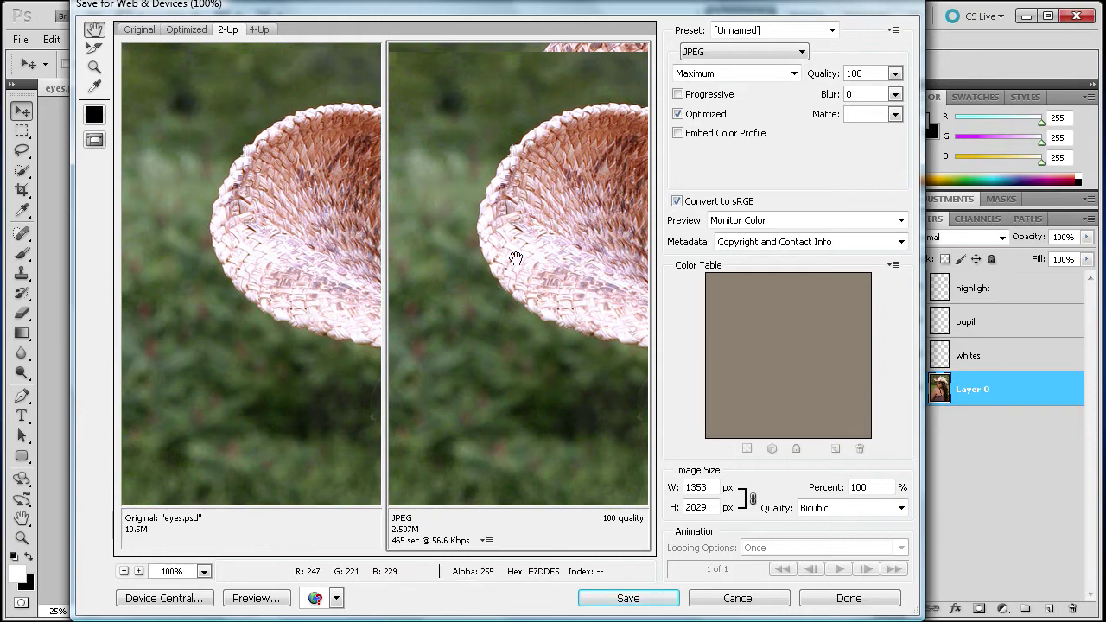
{"action": "left_click", "coordinate": [259, 31]}
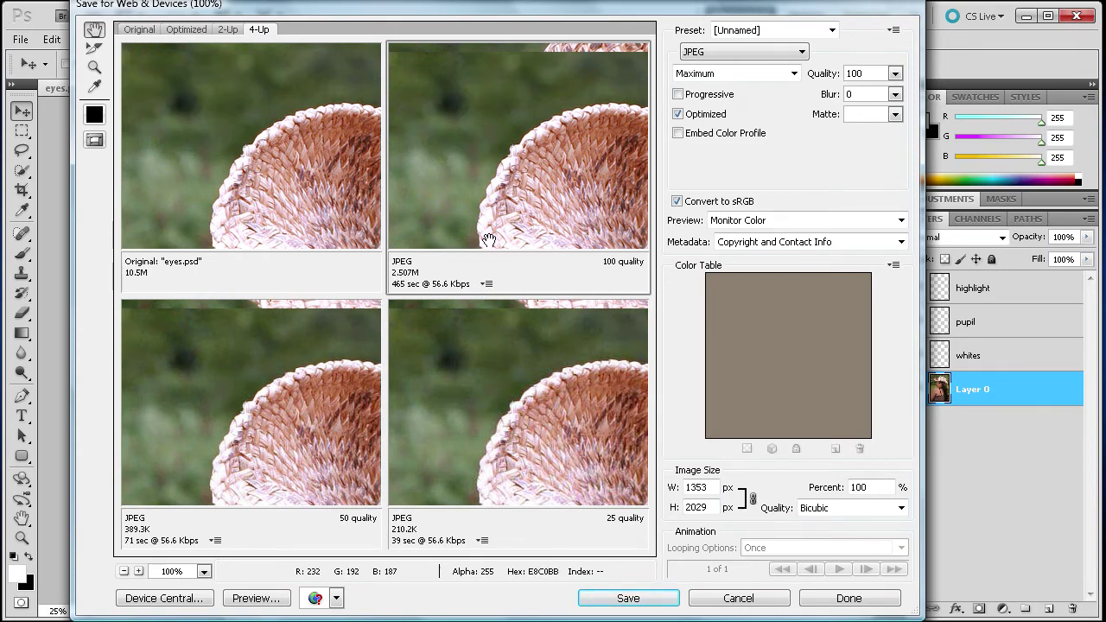
{"action": "left_click", "coordinate": [183, 29]}
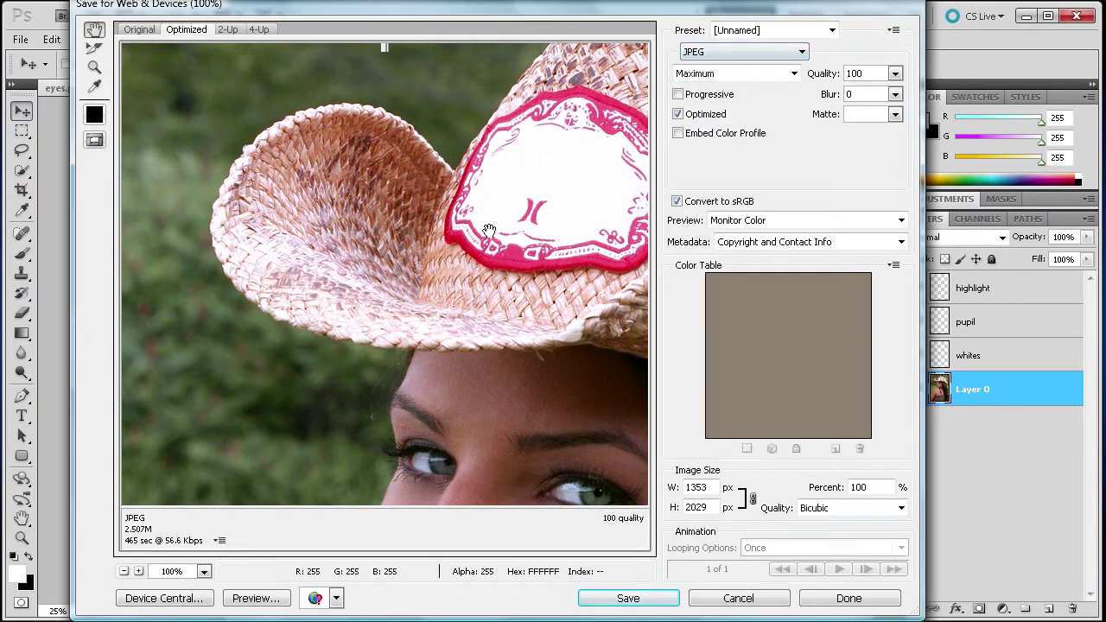
- Try WBMP, JPEG and GIF as the web export format
{"action": "left_click", "coordinate": [749, 50]}
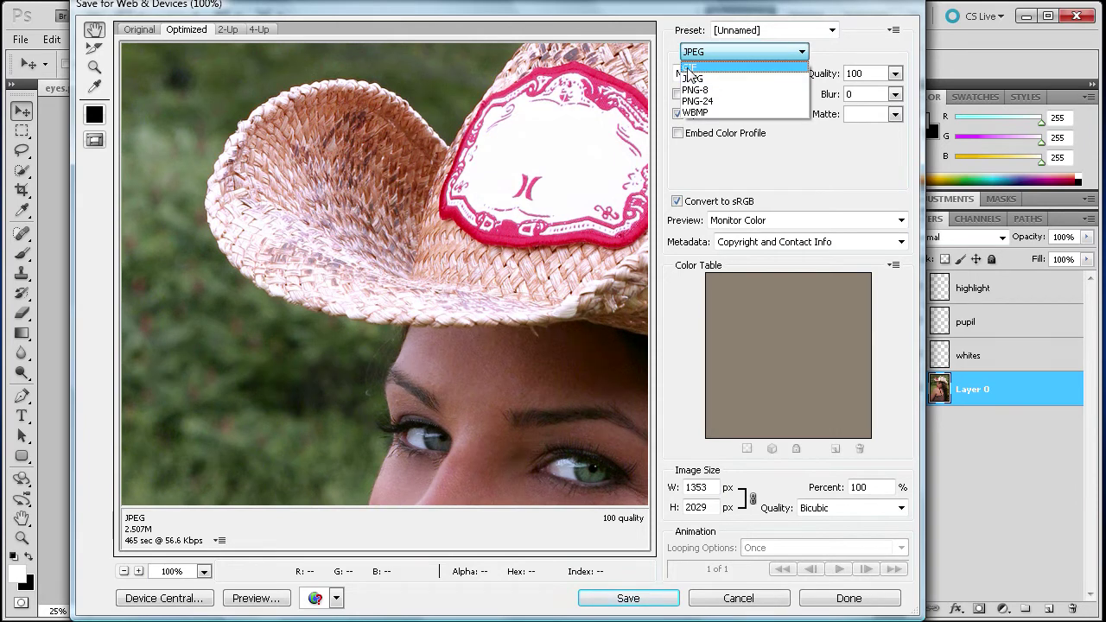
{"action": "left_click", "coordinate": [702, 115]}
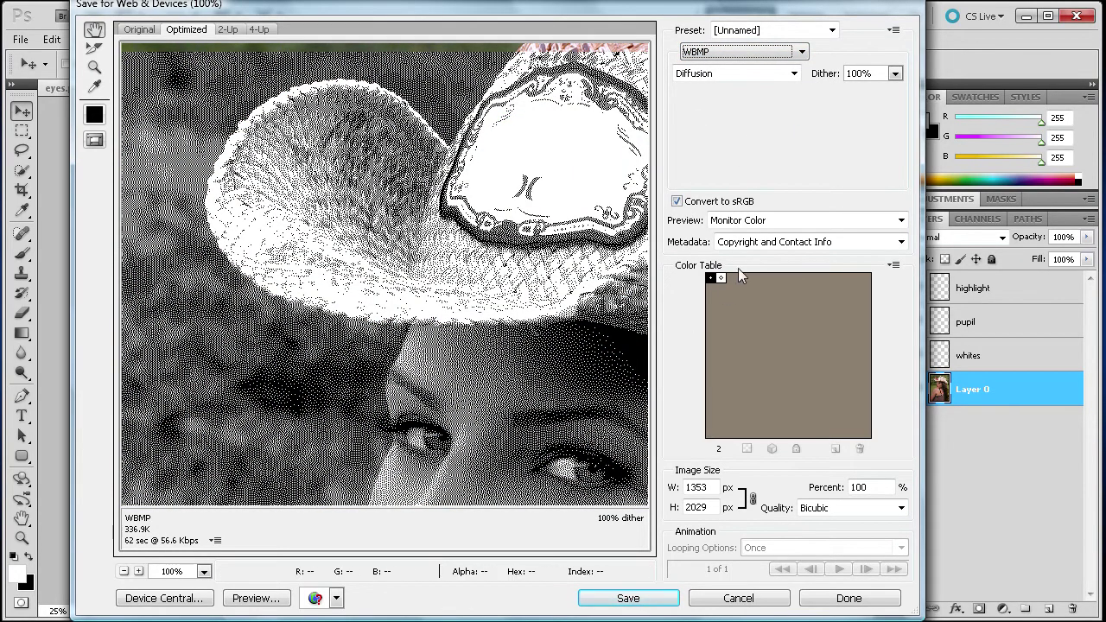
{"action": "left_click", "coordinate": [793, 53]}
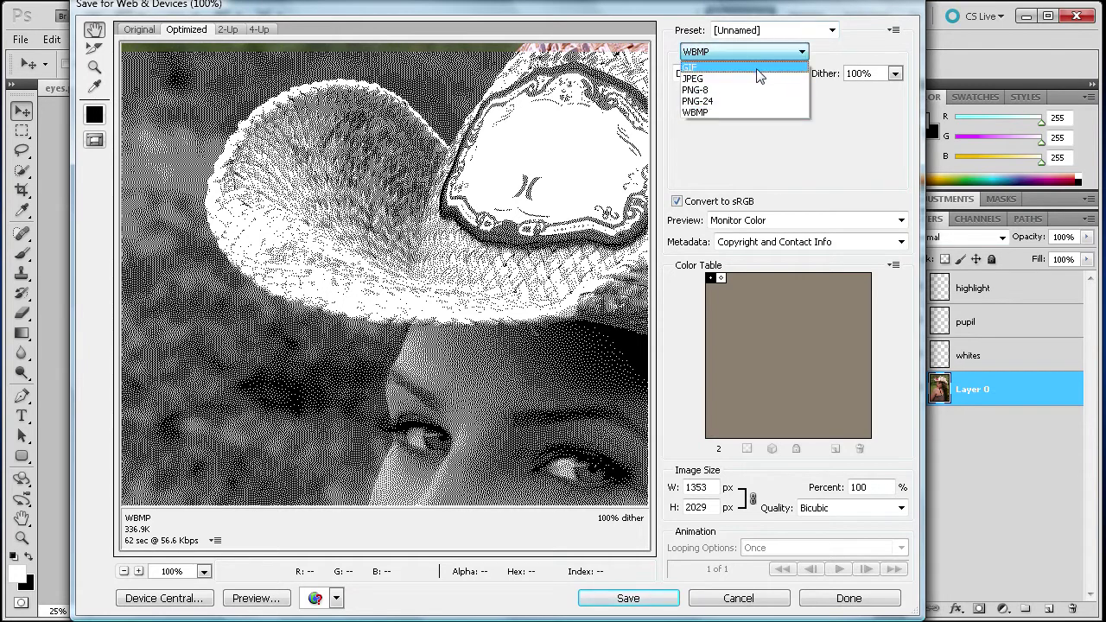
{"action": "left_click", "coordinate": [708, 80]}
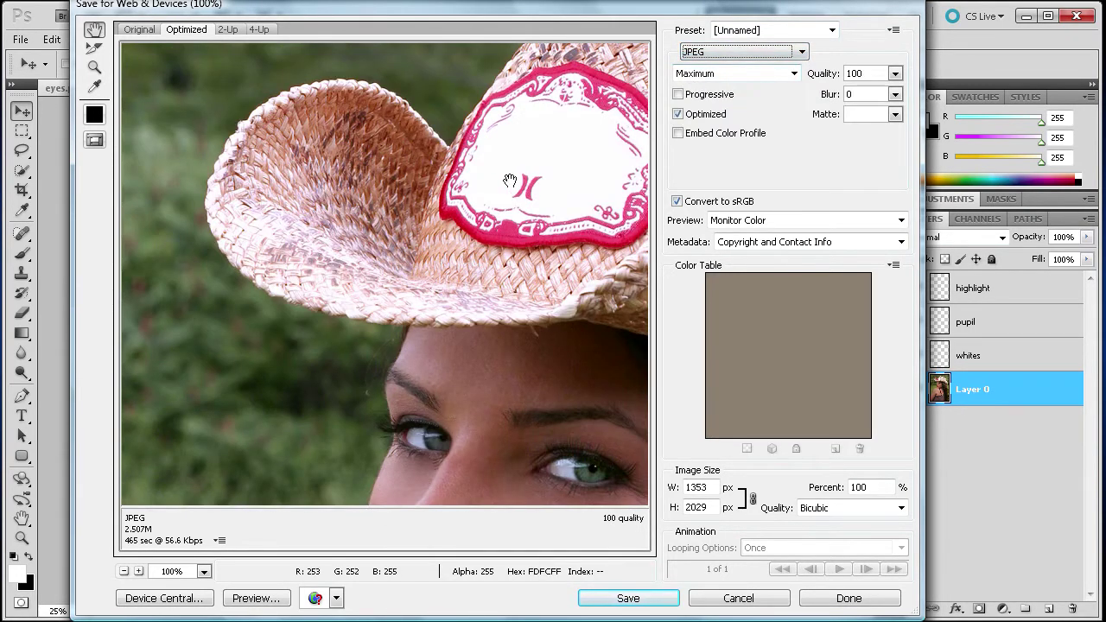
{"action": "left_click", "coordinate": [773, 54]}
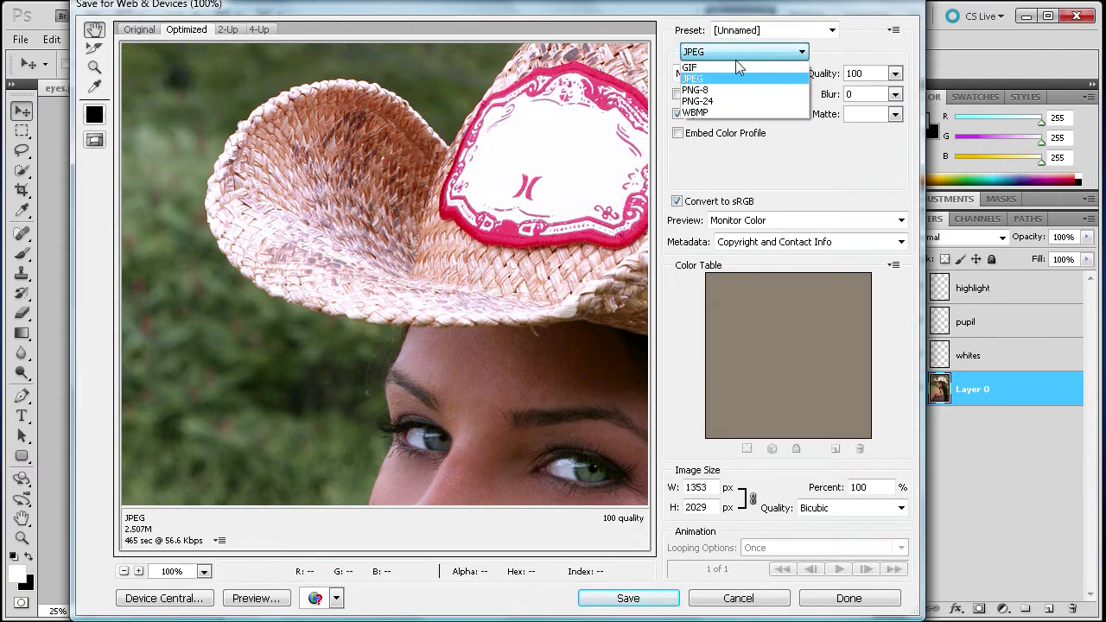
{"action": "left_click", "coordinate": [731, 65]}
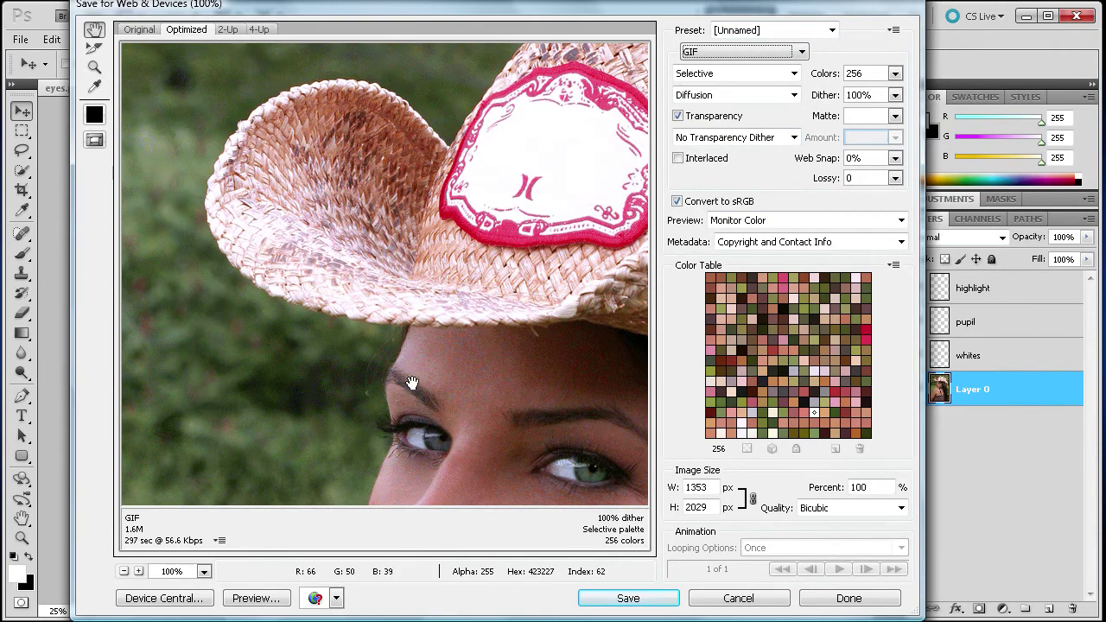
- Compare JPEG with PNG-8, then settle back on JPEG at quality 100
{"action": "left_click", "coordinate": [800, 54]}
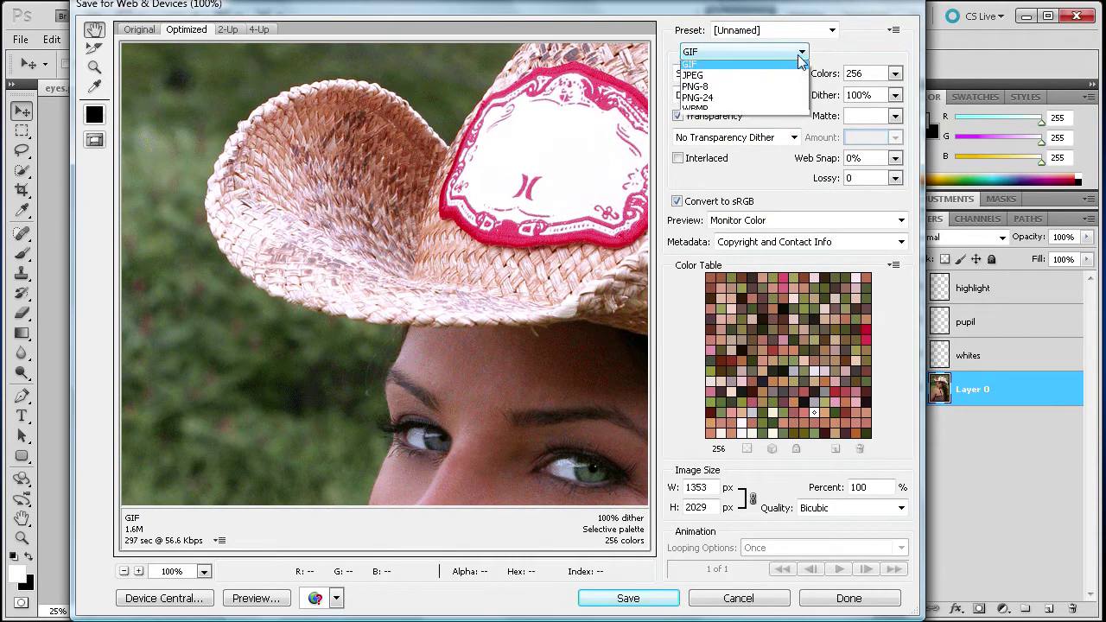
{"action": "left_click", "coordinate": [720, 79]}
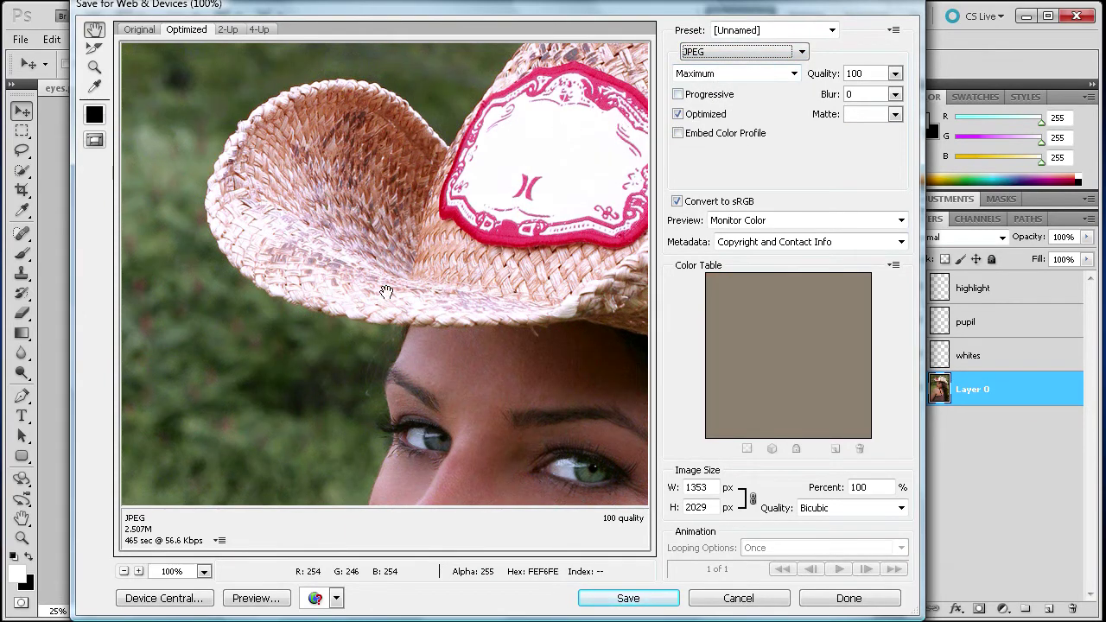
{"action": "left_click", "coordinate": [798, 54]}
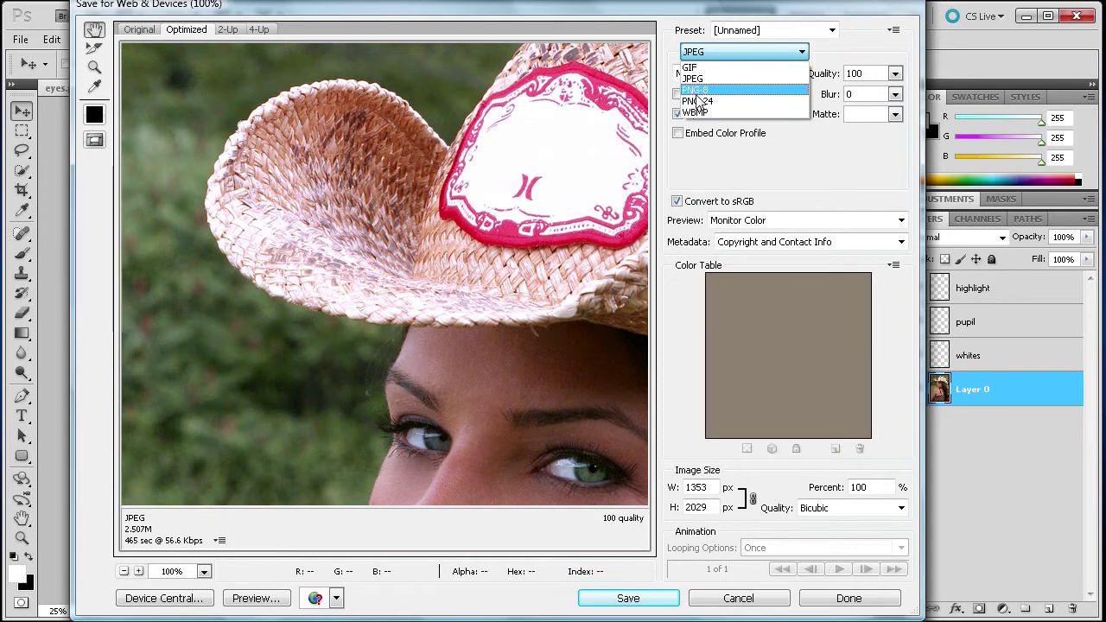
{"action": "left_click", "coordinate": [698, 90]}
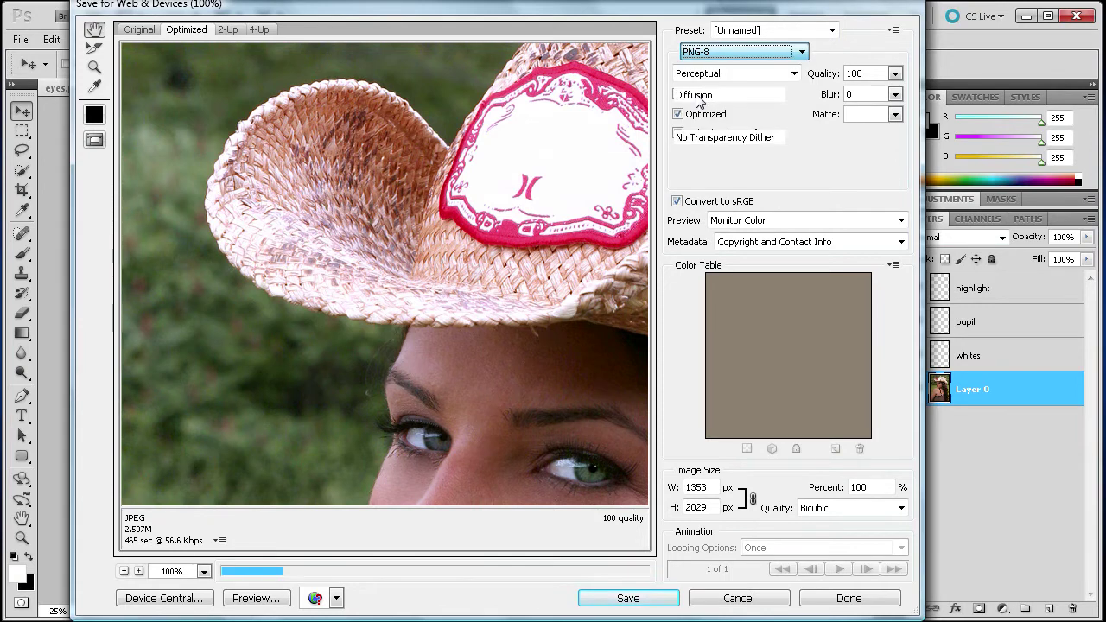
{"action": "left_click", "coordinate": [760, 52]}
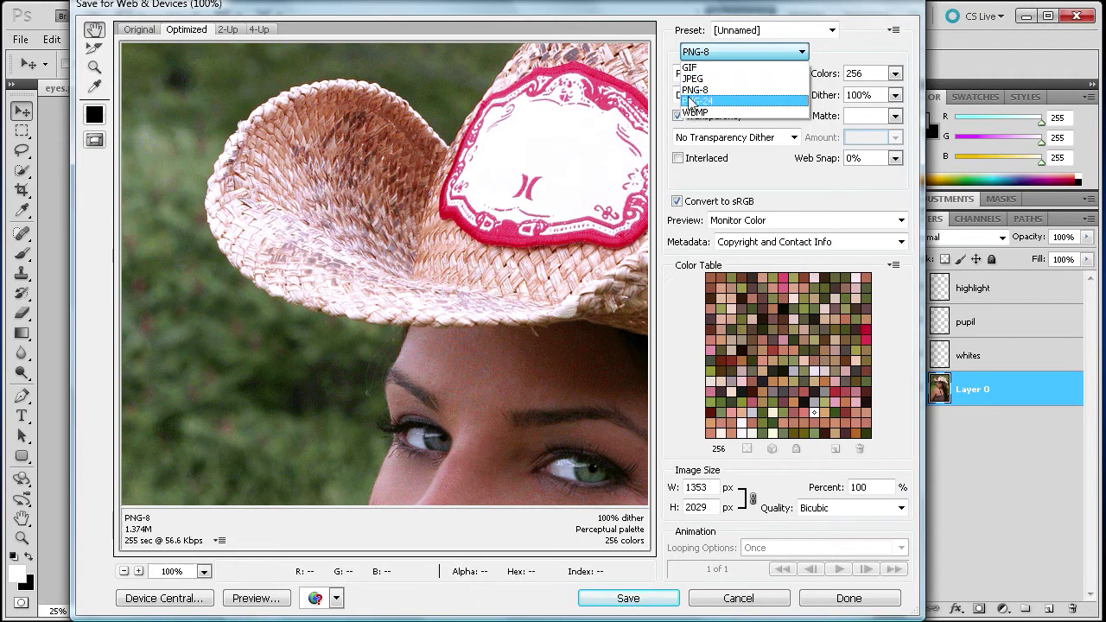
{"action": "left_click", "coordinate": [692, 79]}
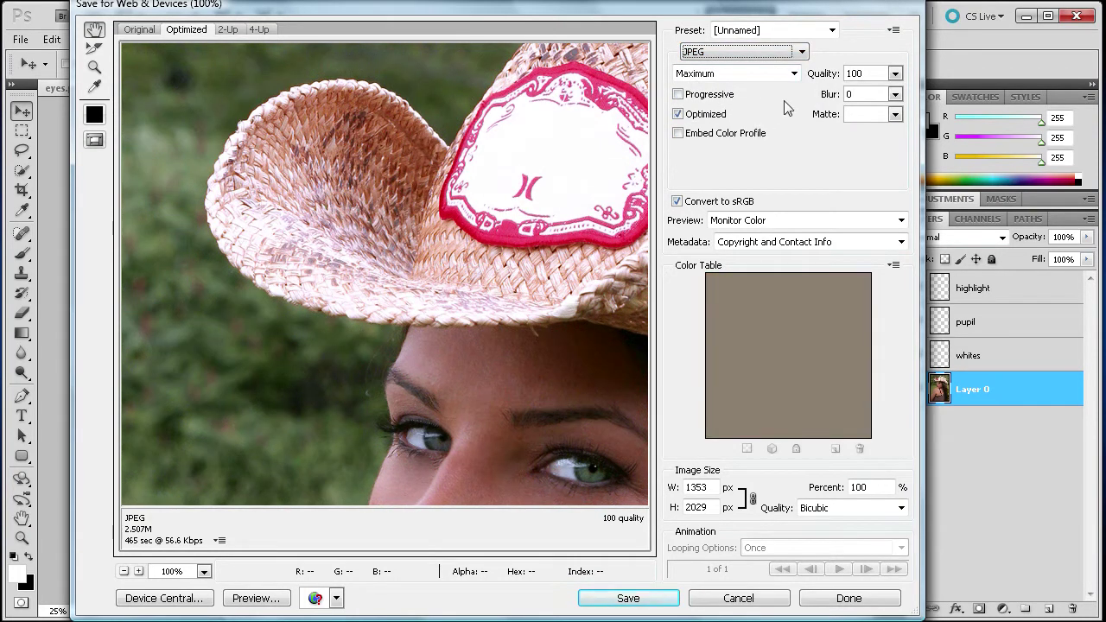
{"action": "left_click", "coordinate": [895, 74]}
- Close and reopen the JPEG quality slider, keeping quality at 100
{"action": "left_click", "coordinate": [838, 115]}
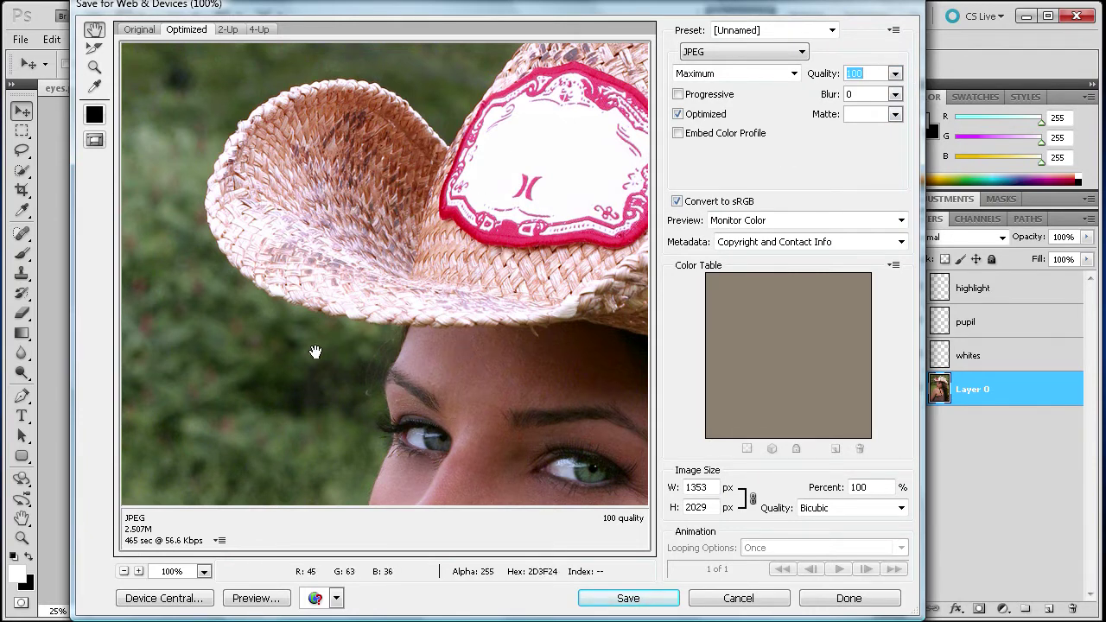
{"action": "left_click", "coordinate": [894, 74]}
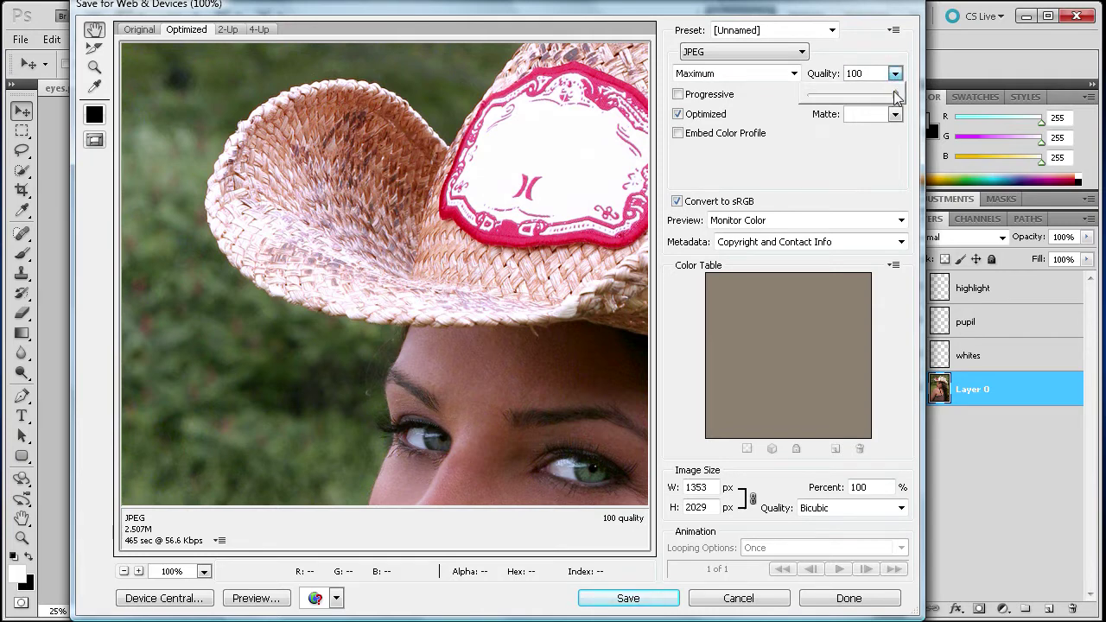
- Lower the JPEG quality from 100 to 80, cutting the estimate to 1.006M
{"action": "left_click_drag", "start_coordinate": [894, 93], "coordinate": [884, 95]}
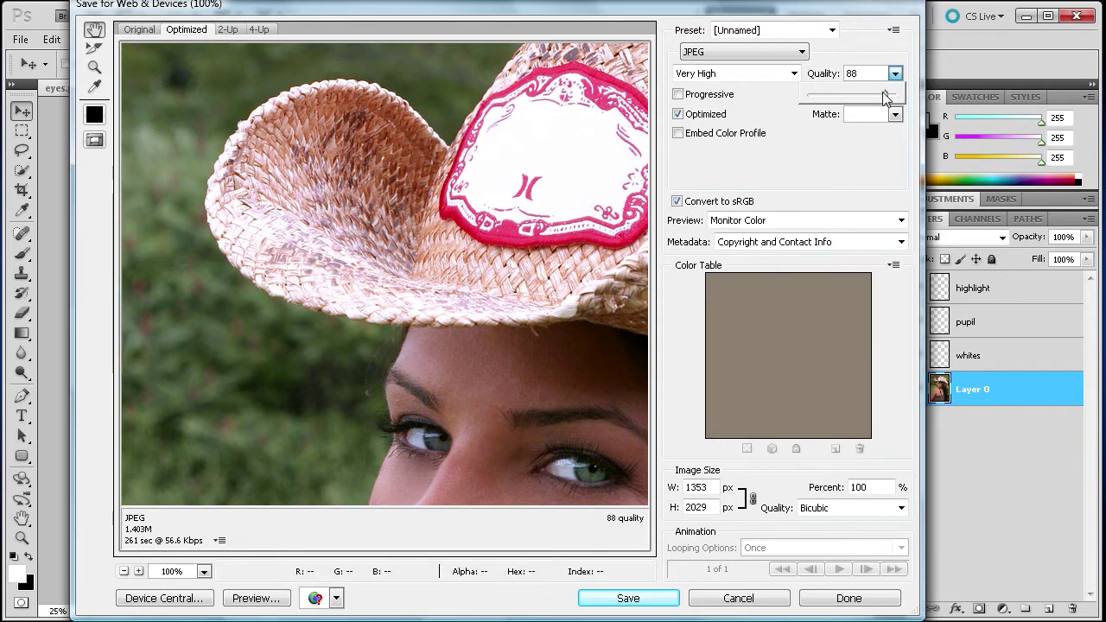
{"action": "left_click_drag", "start_coordinate": [885, 97], "coordinate": [881, 100]}
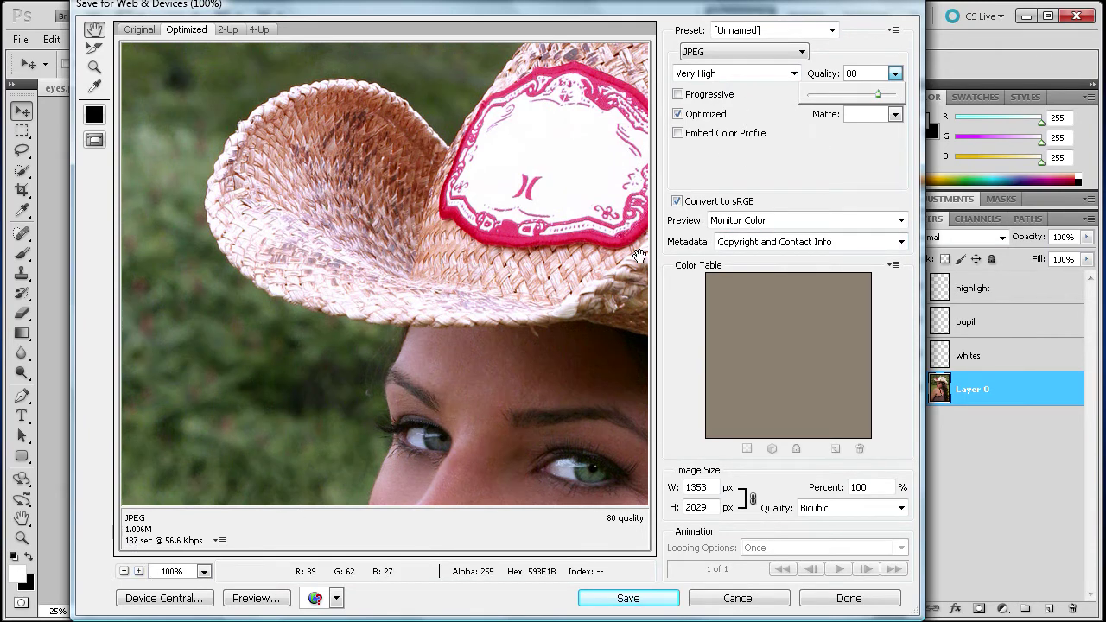
{"action": "mouse_move", "coordinate": [878, 94]}
{"action": "left_mouse_down"}
{"action": "mouse_move", "coordinate": [902, 100]}
{"action": "mouse_move", "coordinate": [881, 101]}
{"action": "left_mouse_up"}
{"action": "left_click_drag", "start_coordinate": [878, 101], "coordinate": [878, 100]}
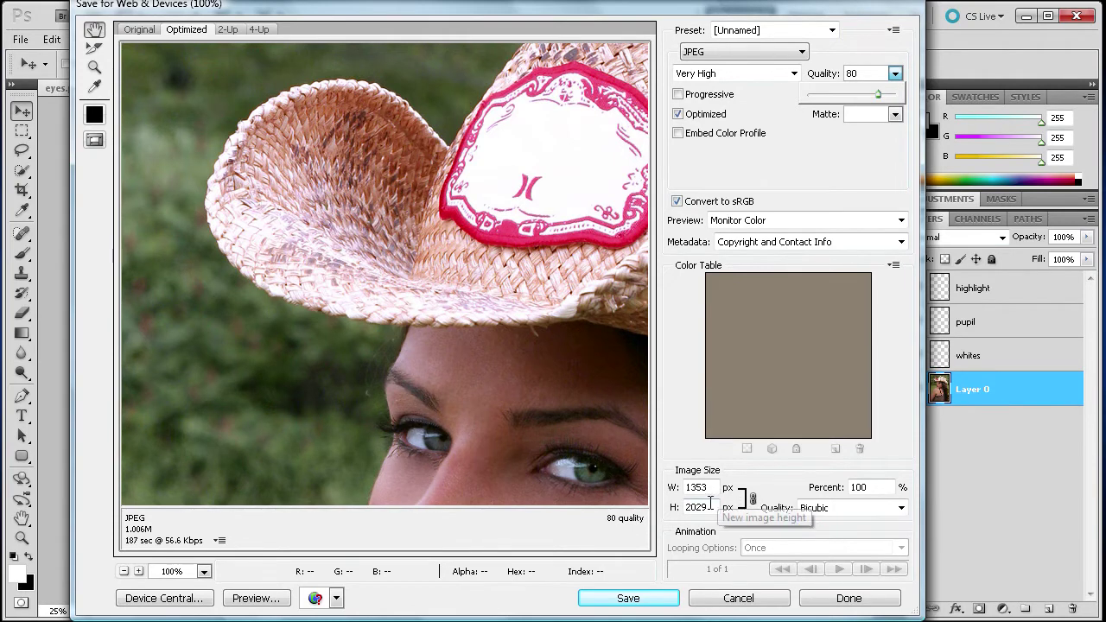
{"action": "double_click", "coordinate": [696, 507]}
- Resize the export to 667 × 1000 pixels and return JPEG quality to 100
{"action": "type", "text": "1000"}
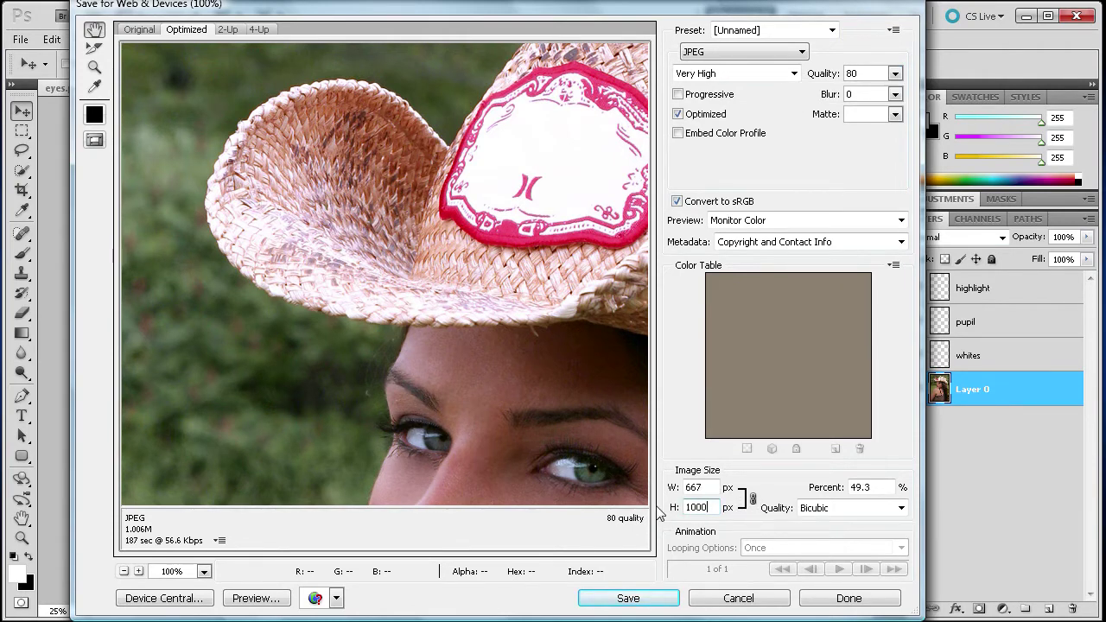
{"action": "key", "text": "Tab"}
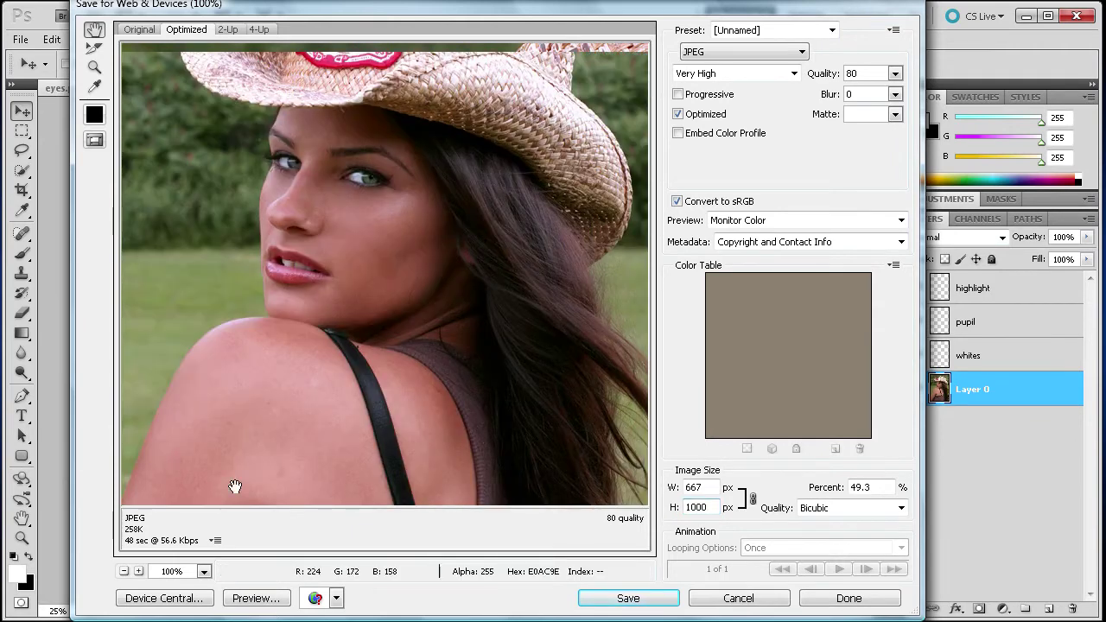
{"action": "mouse_move", "coordinate": [198, 323]}
{"action": "left_mouse_down"}
{"action": "mouse_move", "coordinate": [275, 203]}
{"action": "mouse_move", "coordinate": [267, 168]}
{"action": "left_mouse_up"}
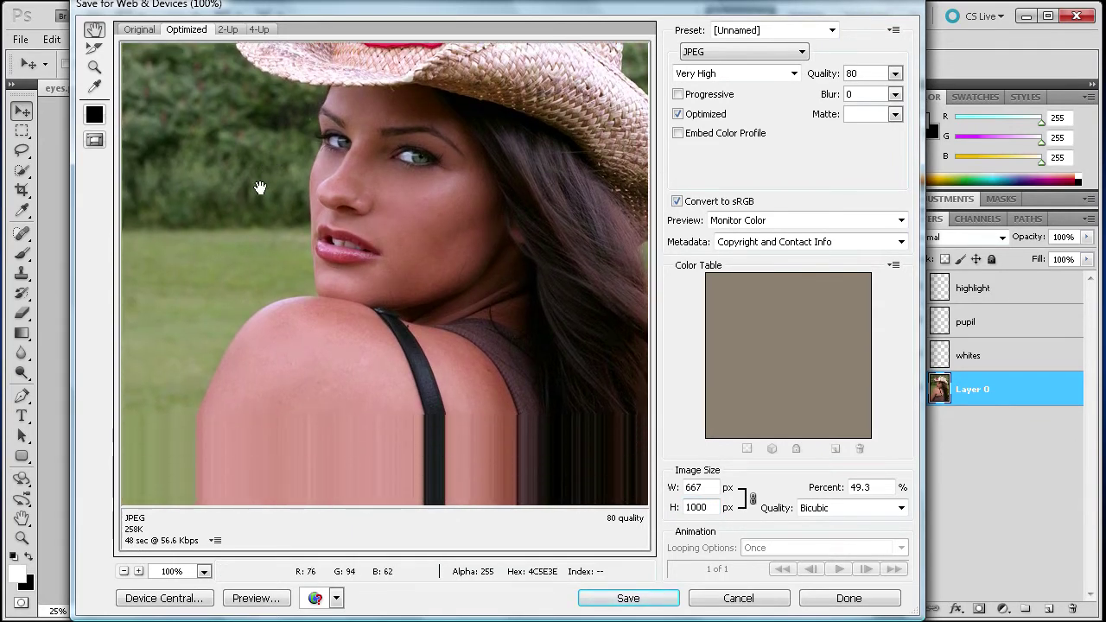
{"action": "left_click", "coordinate": [895, 74]}
{"action": "left_click_drag", "start_coordinate": [881, 93], "coordinate": [899, 93]}
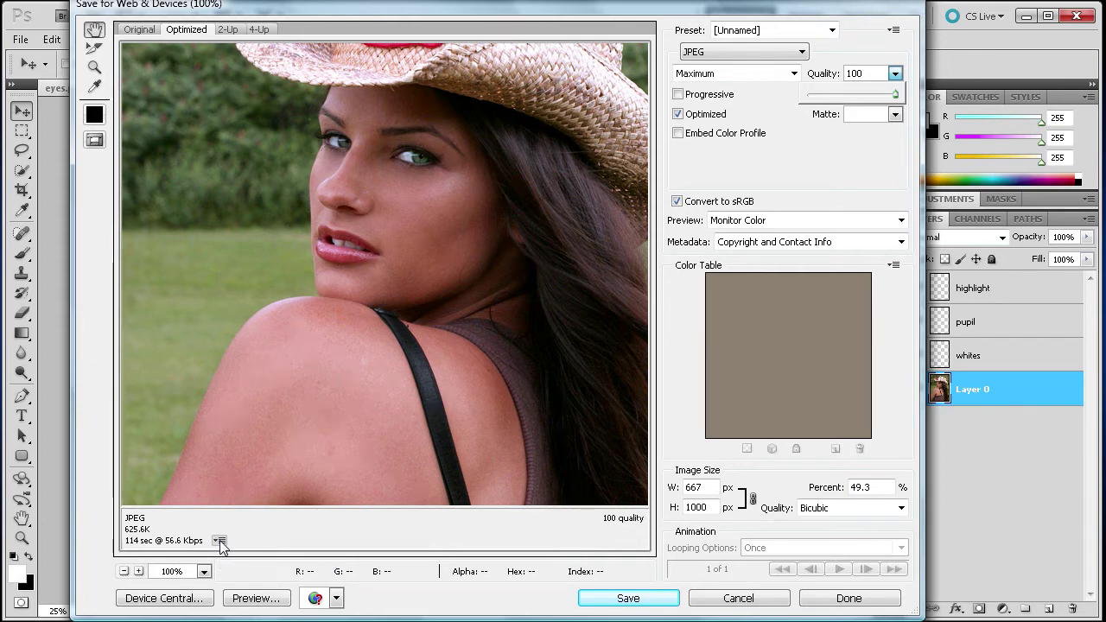
{"action": "left_click", "coordinate": [219, 541]}
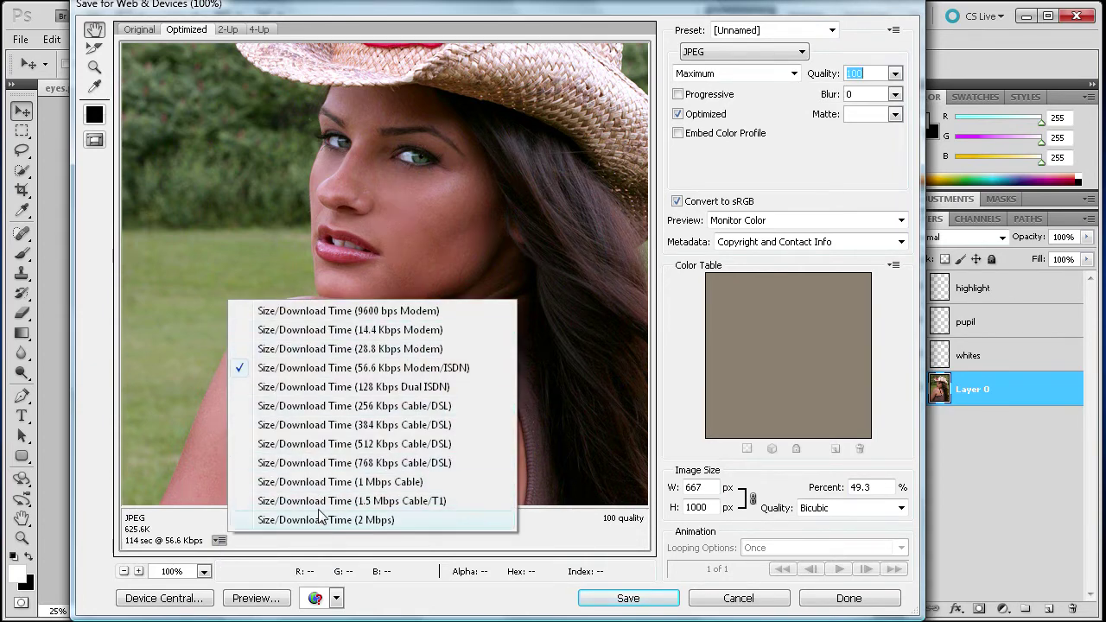
{"action": "left_click", "coordinate": [265, 369]}
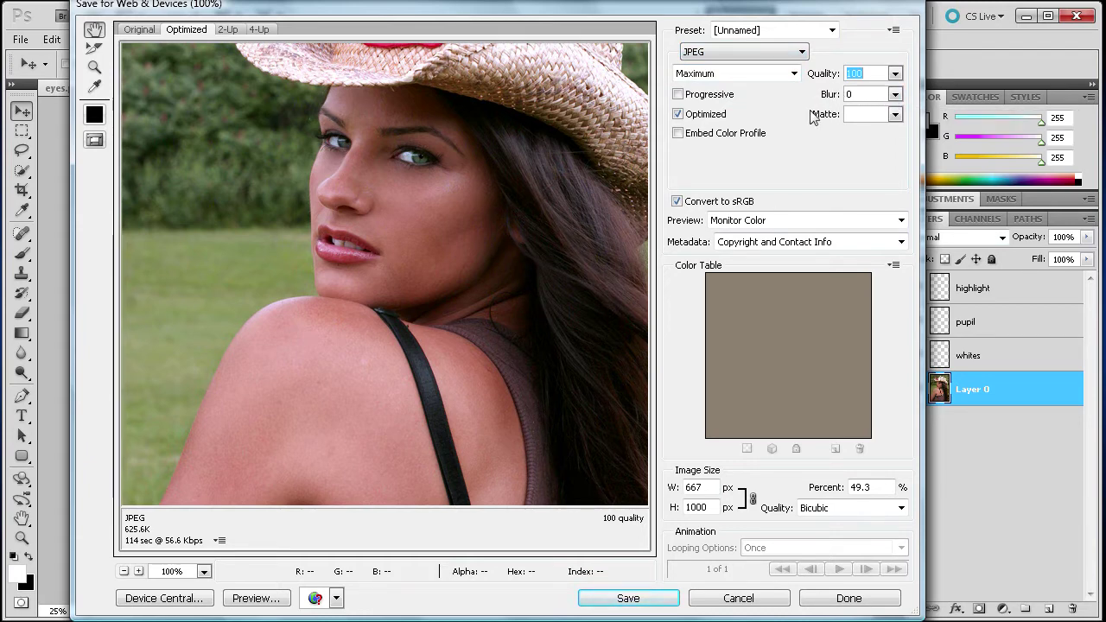
{"action": "left_click", "coordinate": [800, 54]}
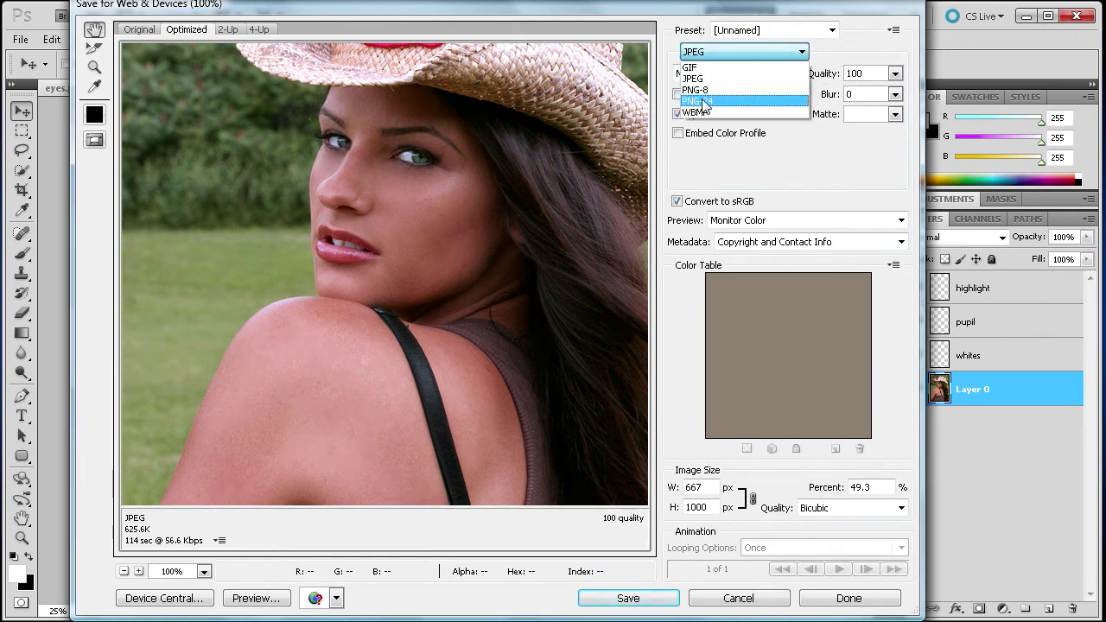
- Change the export format to PNG-24 with transparency, estimated at 1.264M
{"action": "left_click", "coordinate": [704, 101]}
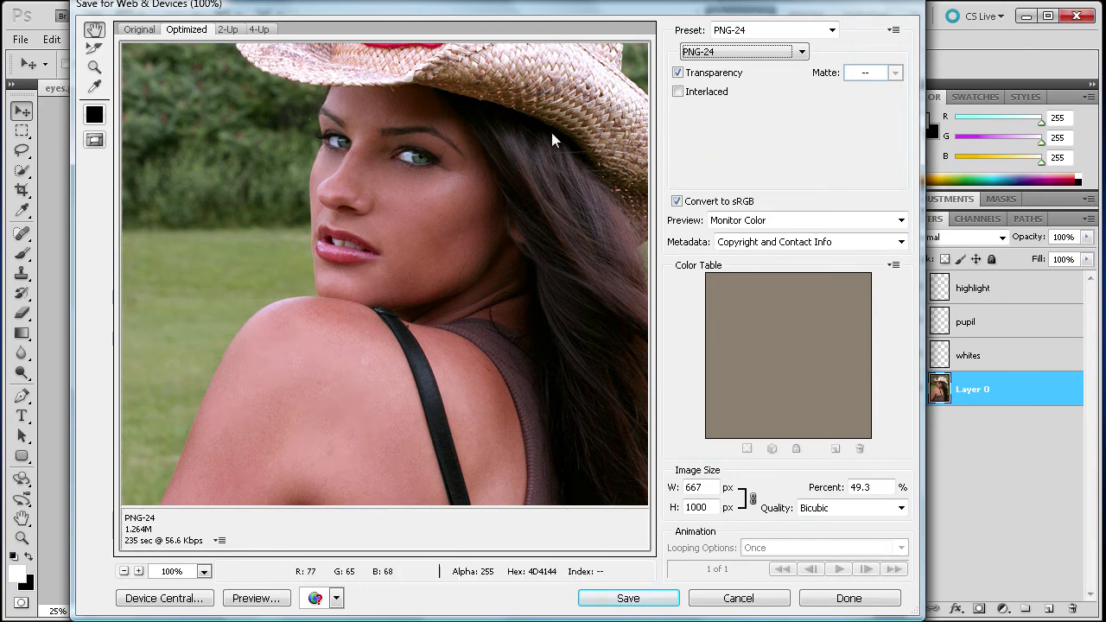
{"action": "left_click", "coordinate": [618, 598]}
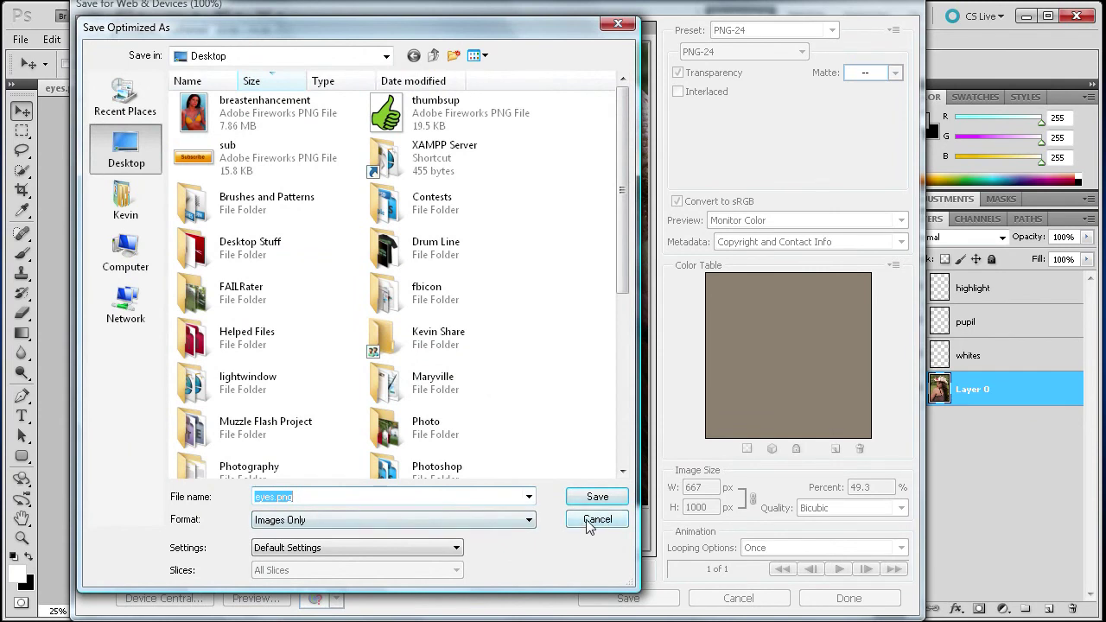
{"action": "left_click", "coordinate": [491, 519]}
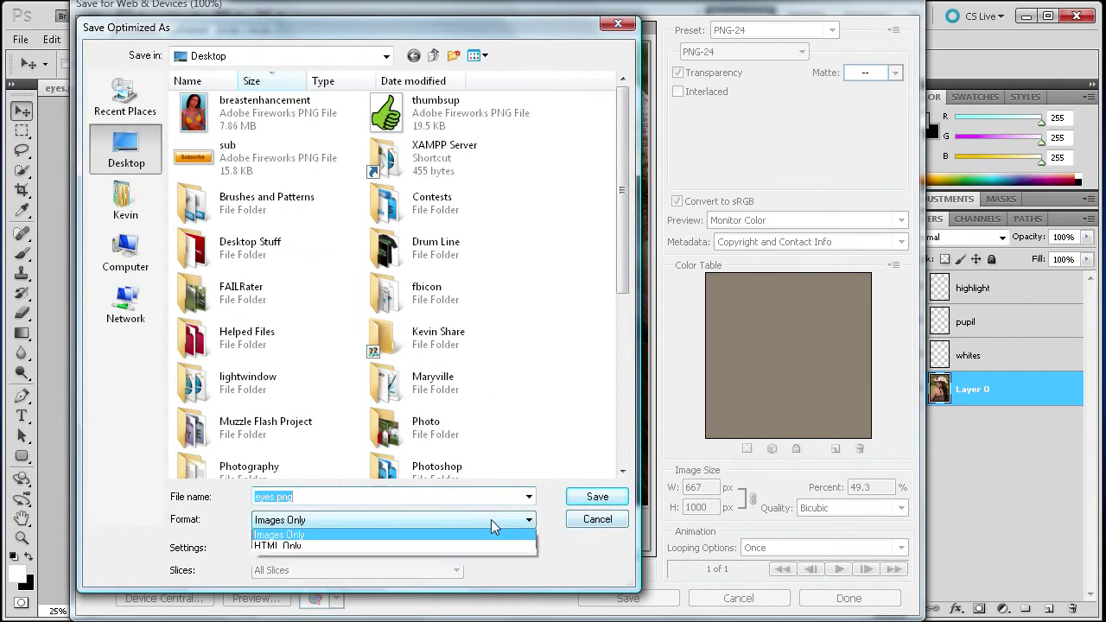
{"action": "left_click", "coordinate": [318, 546]}
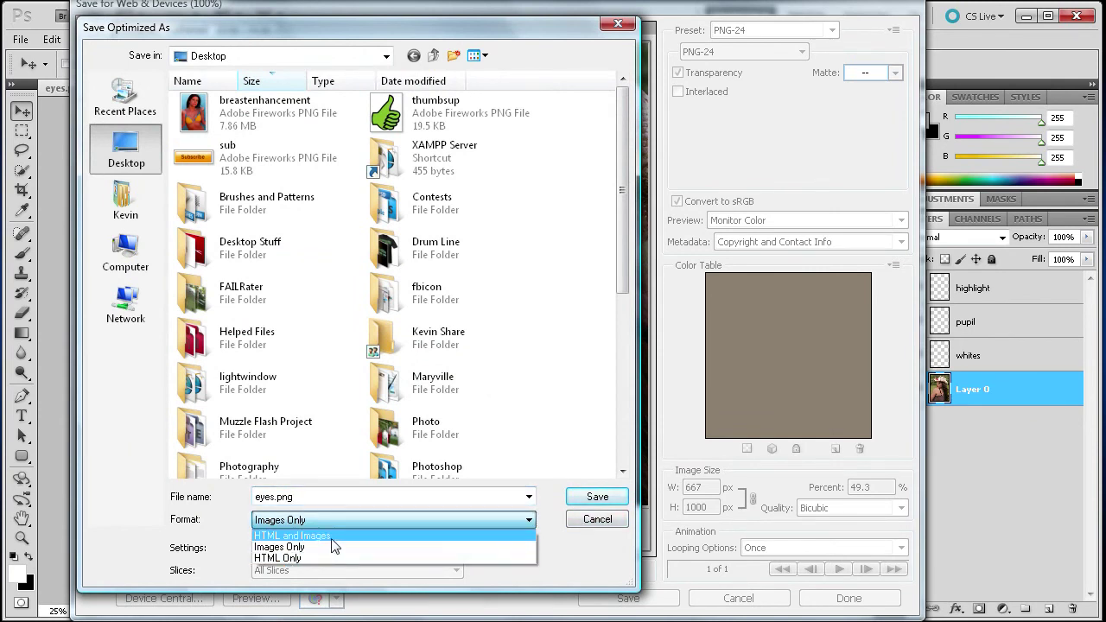
{"action": "left_click", "coordinate": [527, 520]}
{"action": "left_click", "coordinate": [585, 539]}
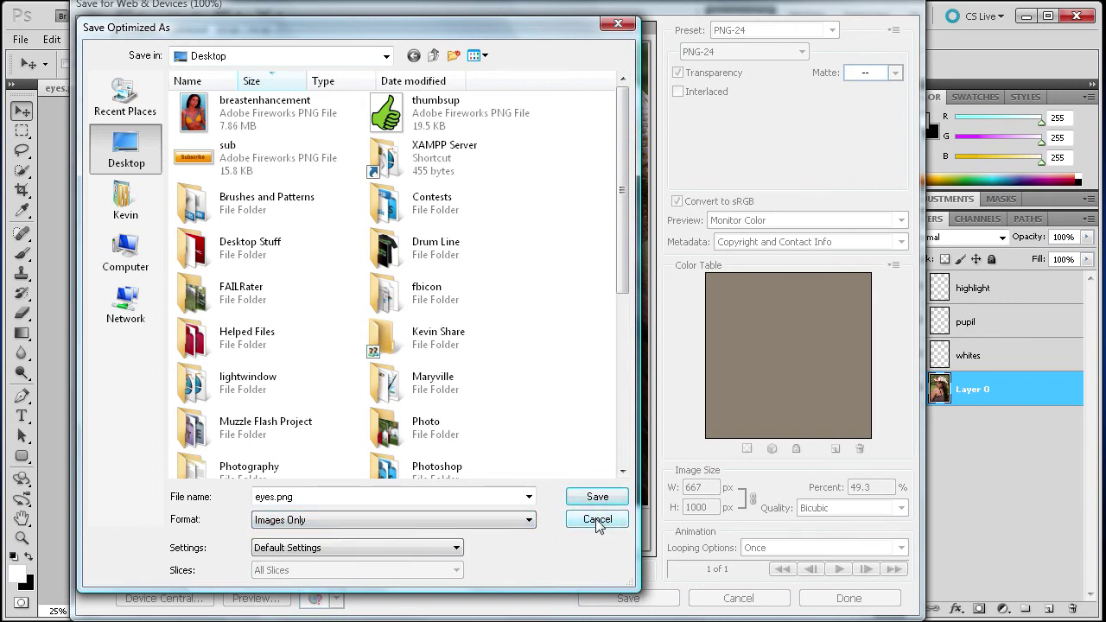
{"action": "left_click", "coordinate": [596, 519]}
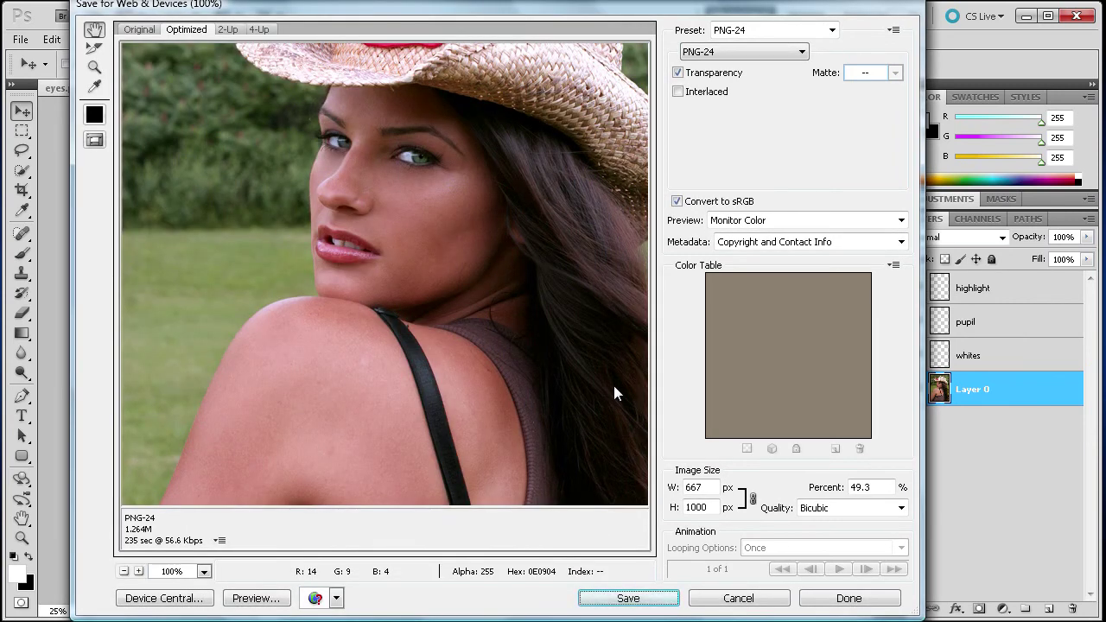